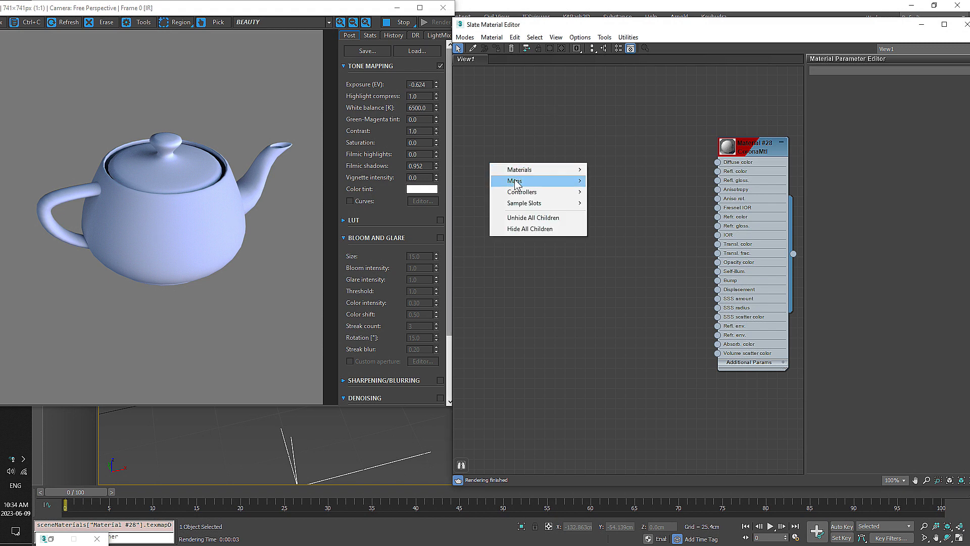
Add a CoronaData map in Dot product shading mode and wire it into Material #28's Diffuse color
{"action": "mouse_move", "coordinate": [576, 183]}
{"action": "mouse_move", "coordinate": [648, 213]}
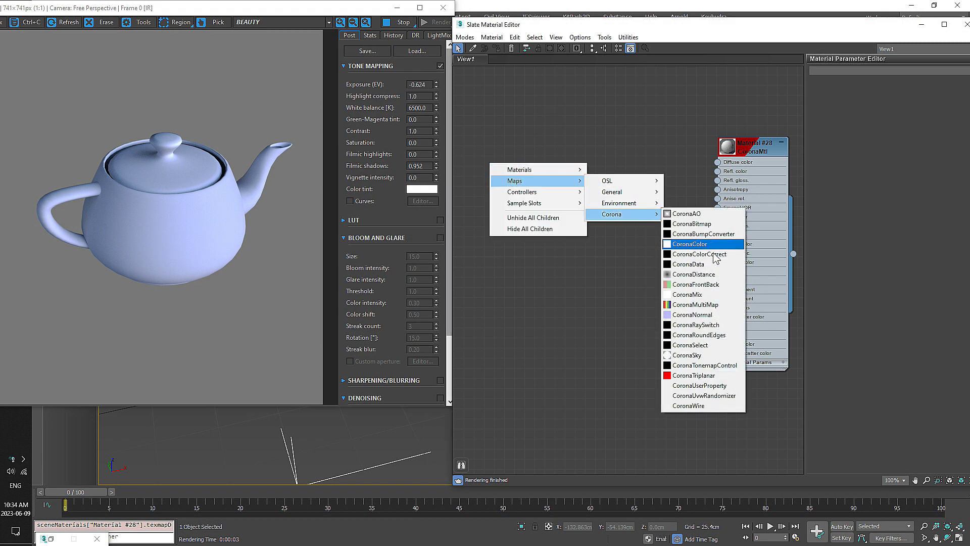
{"action": "left_click", "coordinate": [714, 265]}
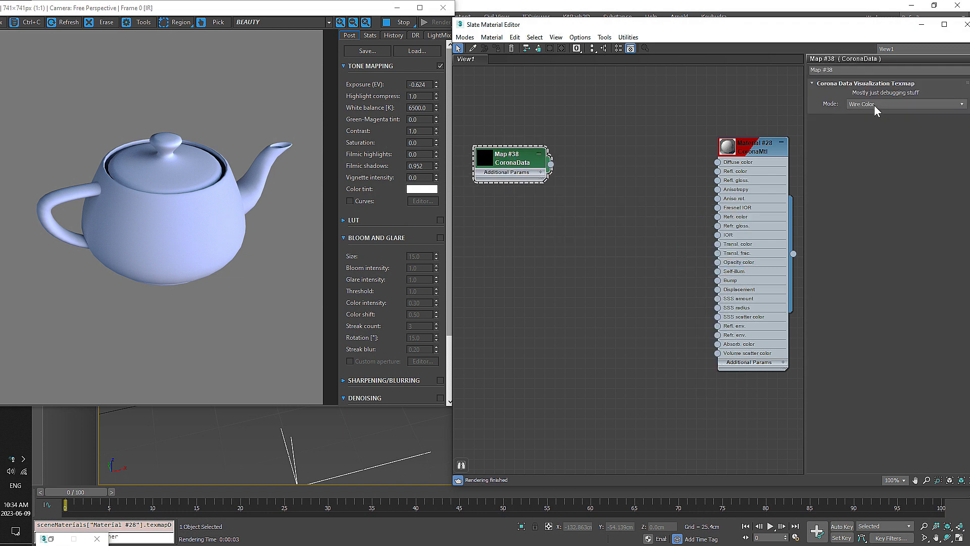
{"action": "left_click", "coordinate": [875, 106]}
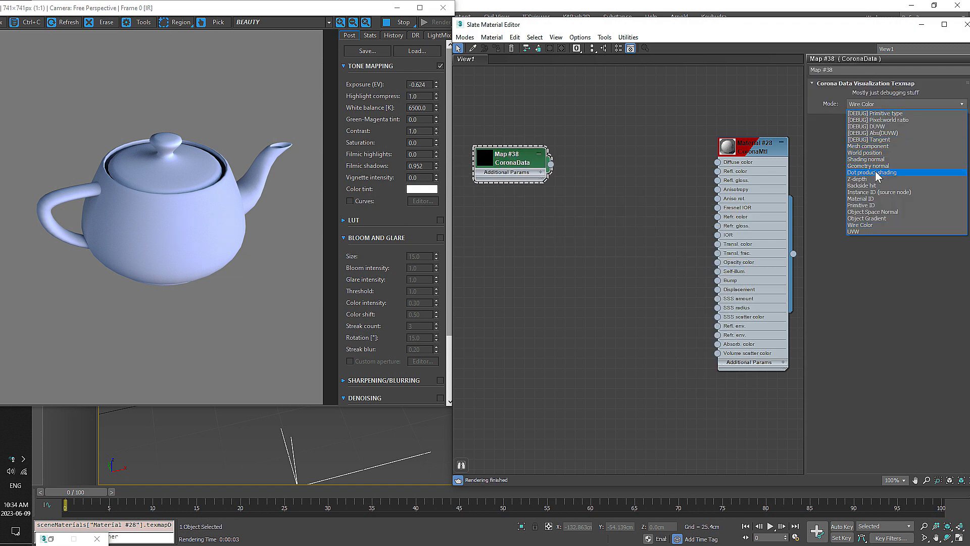
{"action": "left_click", "coordinate": [879, 172]}
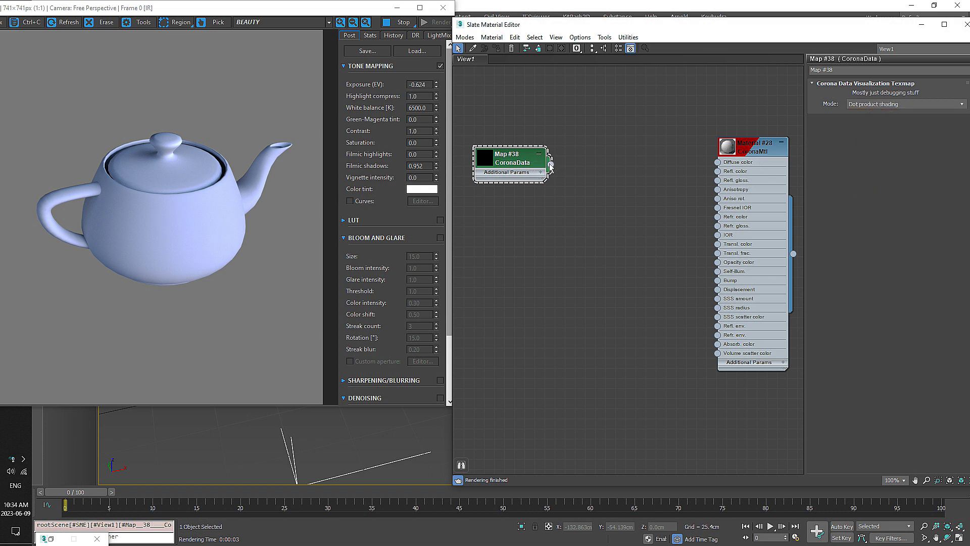
{"action": "left_click_drag", "start_coordinate": [551, 168], "coordinate": [717, 162]}
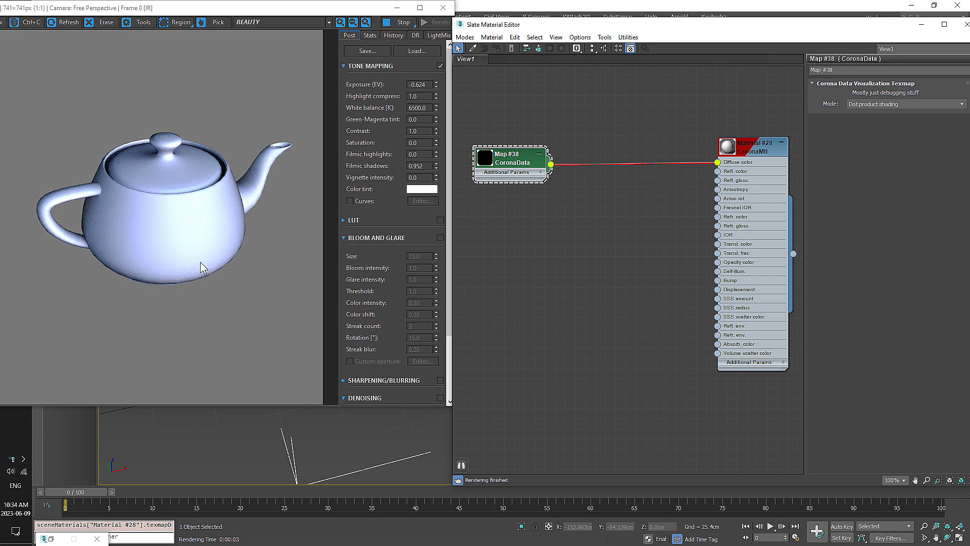
Insert a CoronaColorCorrect map onto the wire between CoronaData and Diffuse color
{"action": "right_click", "coordinate": [604, 110]}
{"action": "mouse_move", "coordinate": [643, 125]}
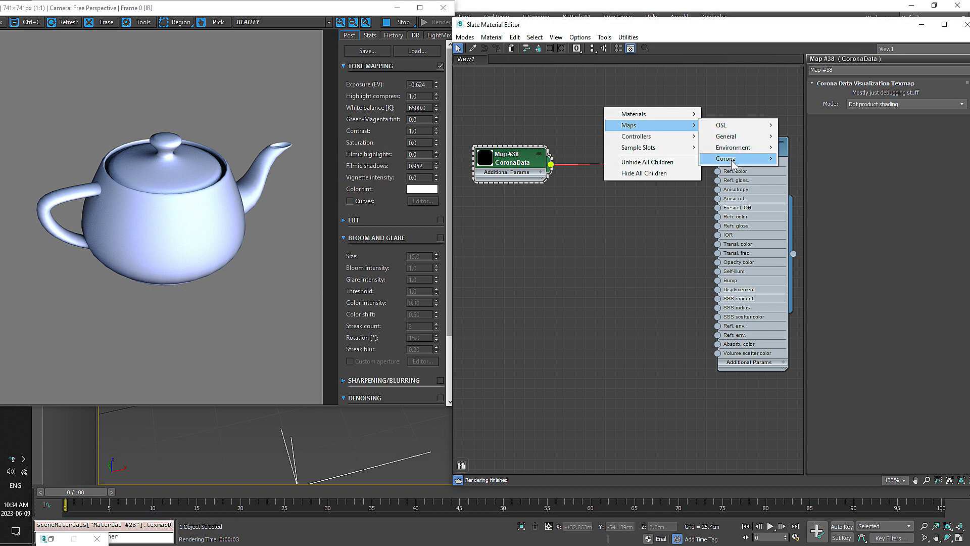
{"action": "mouse_move", "coordinate": [732, 160]}
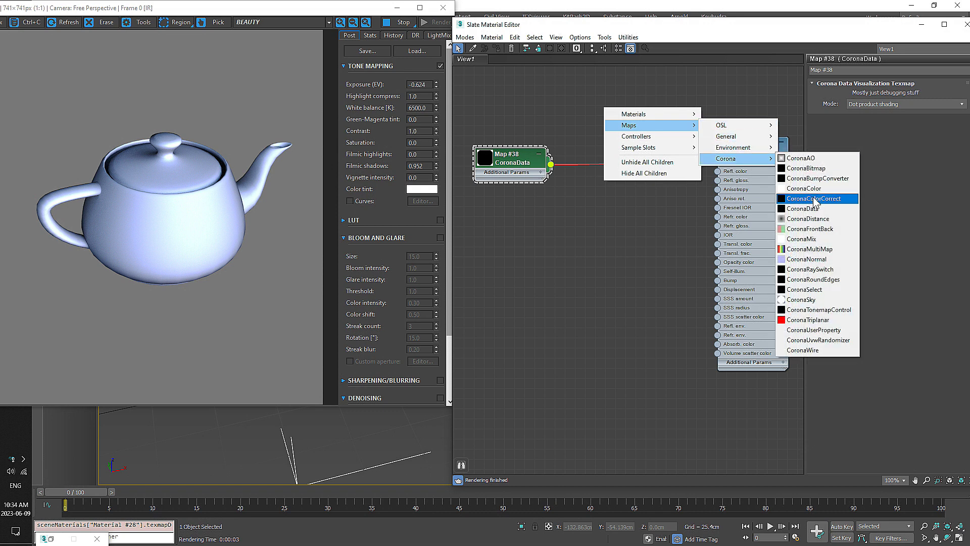
{"action": "left_click", "coordinate": [814, 198]}
{"action": "left_click_drag", "start_coordinate": [599, 103], "coordinate": [619, 162]}
Set the color-correct Contrast to 99 and Brightness to 0.0, then align the nodes
{"action": "double_click", "coordinate": [854, 155]}
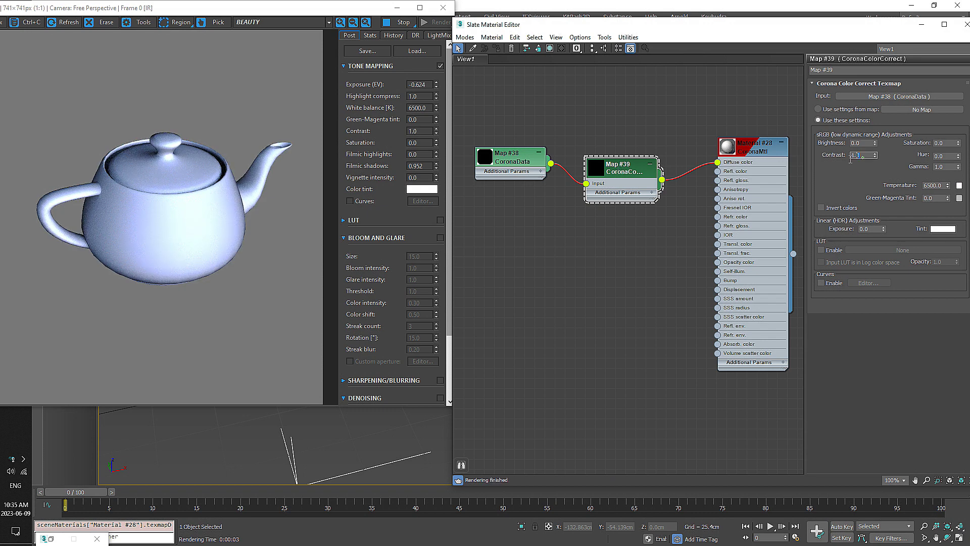
{"action": "type", "text": "99"}
{"action": "key", "text": "Return"}
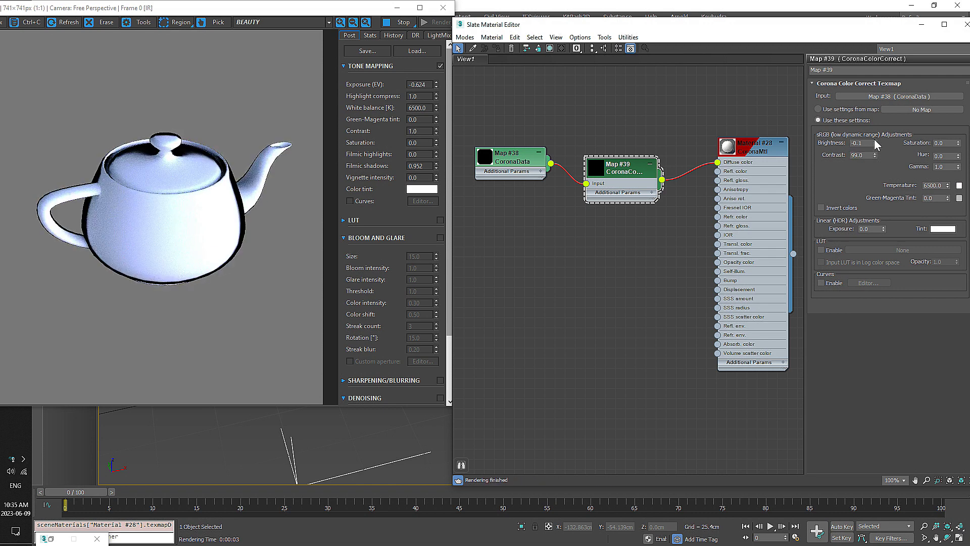
{"action": "left_click", "coordinate": [874, 141]}
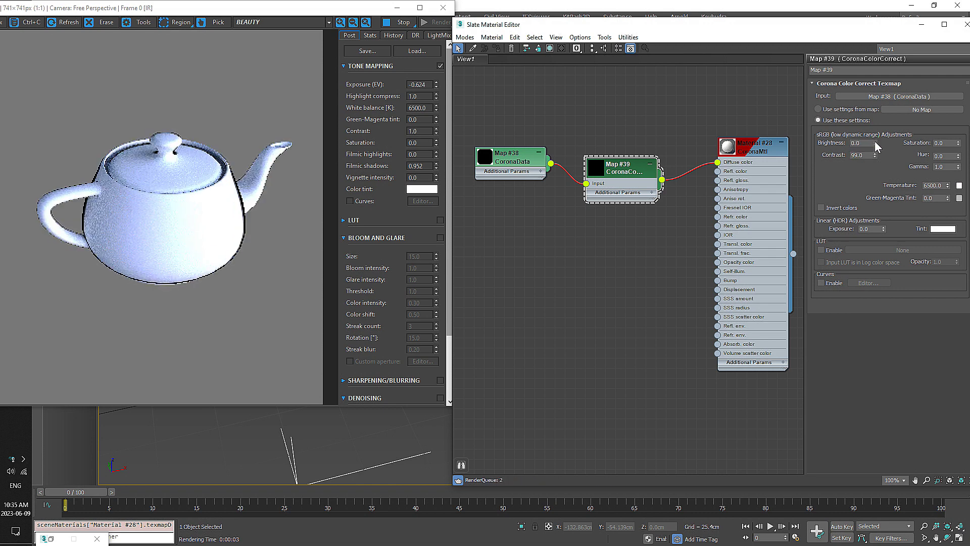
{"action": "left_click_drag", "start_coordinate": [509, 159], "coordinate": [509, 149]}
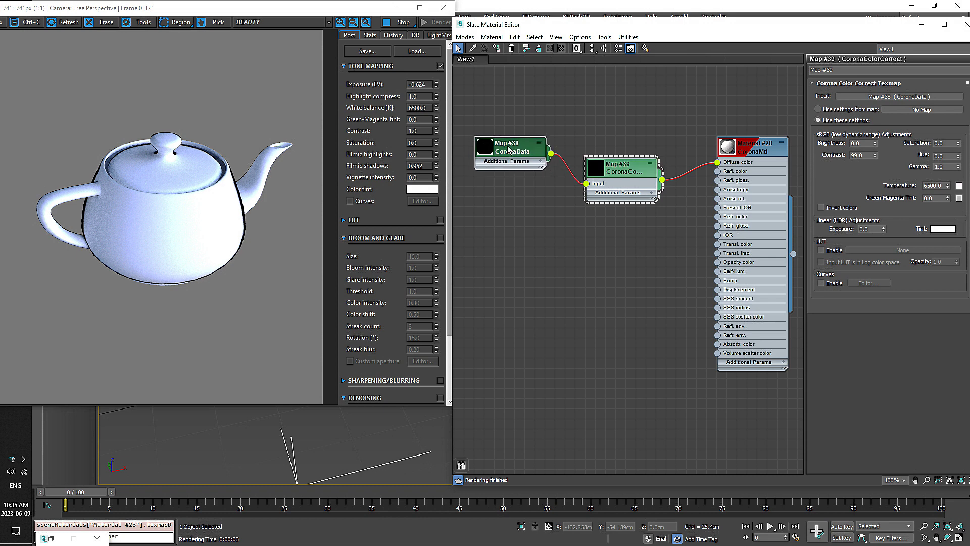
{"action": "left_click_drag", "start_coordinate": [613, 177], "coordinate": [613, 146]}
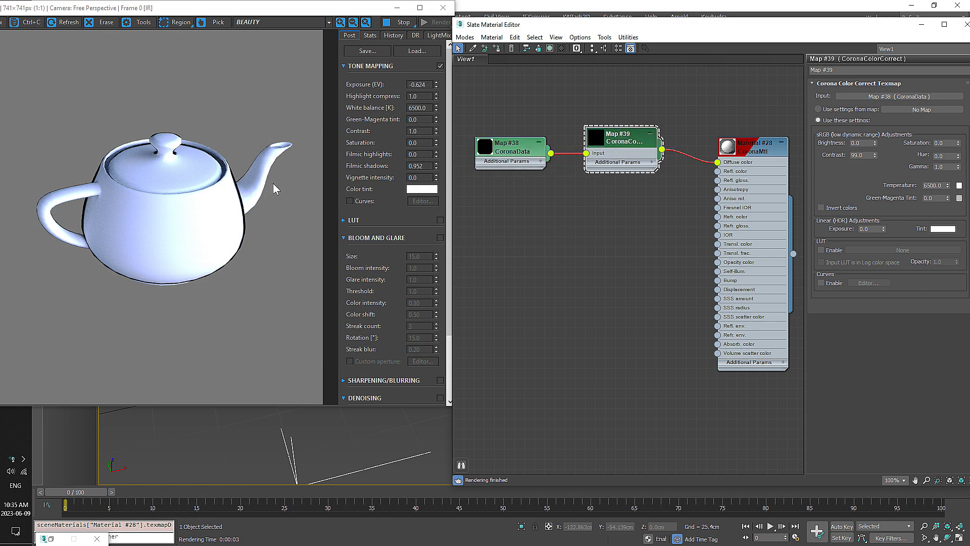
Add a General Falloff map to the node view and reposition the material editor
{"action": "right_click", "coordinate": [511, 227]}
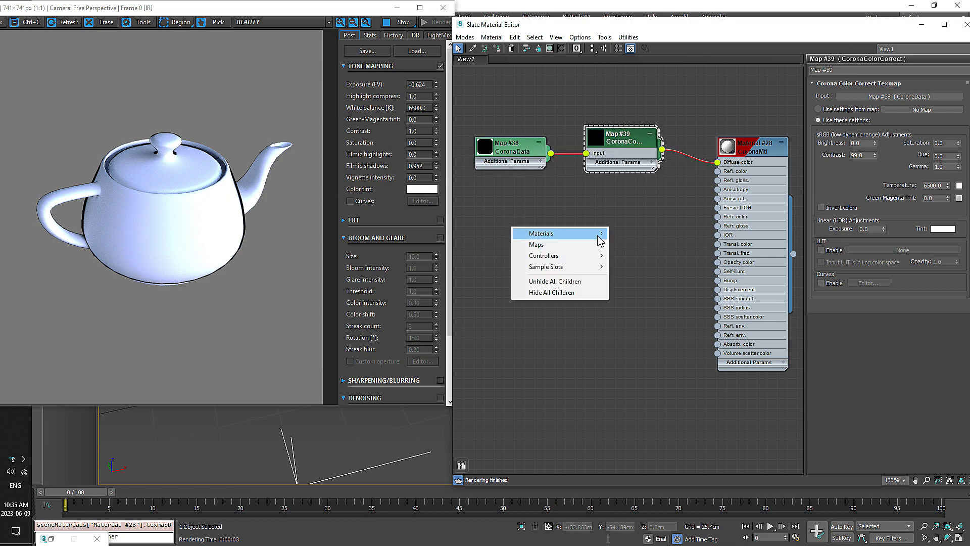
{"action": "mouse_move", "coordinate": [574, 245]}
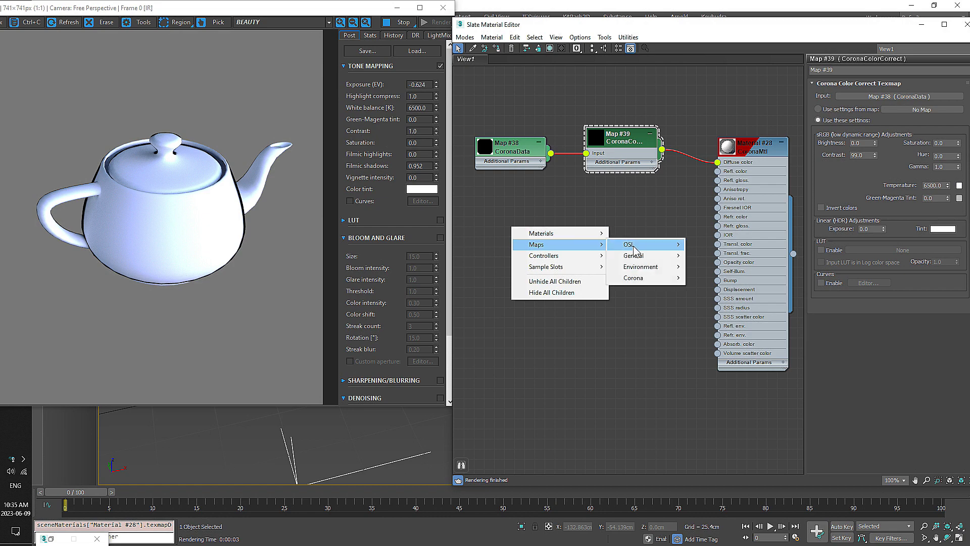
{"action": "mouse_move", "coordinate": [638, 256]}
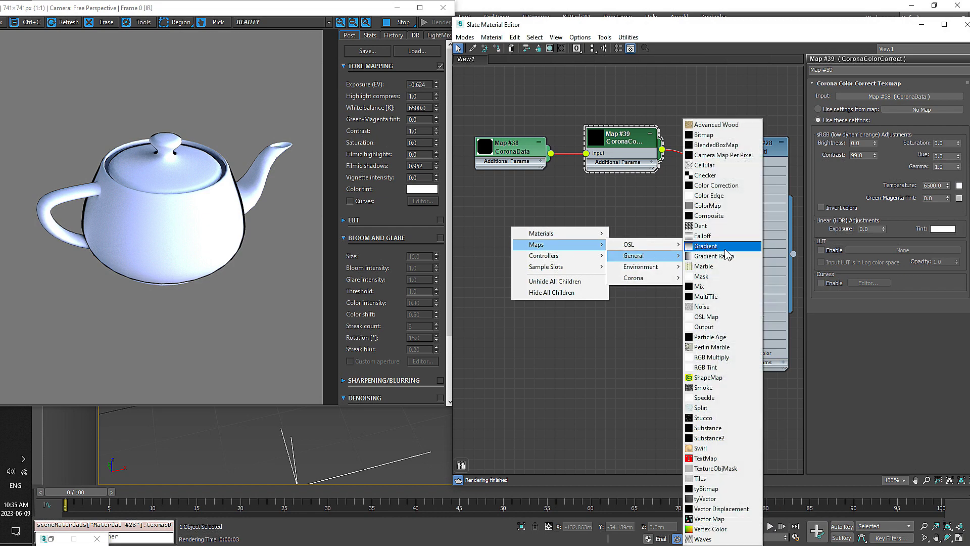
{"action": "left_click", "coordinate": [702, 235]}
{"action": "left_click_drag", "start_coordinate": [510, 236], "coordinate": [581, 235]}
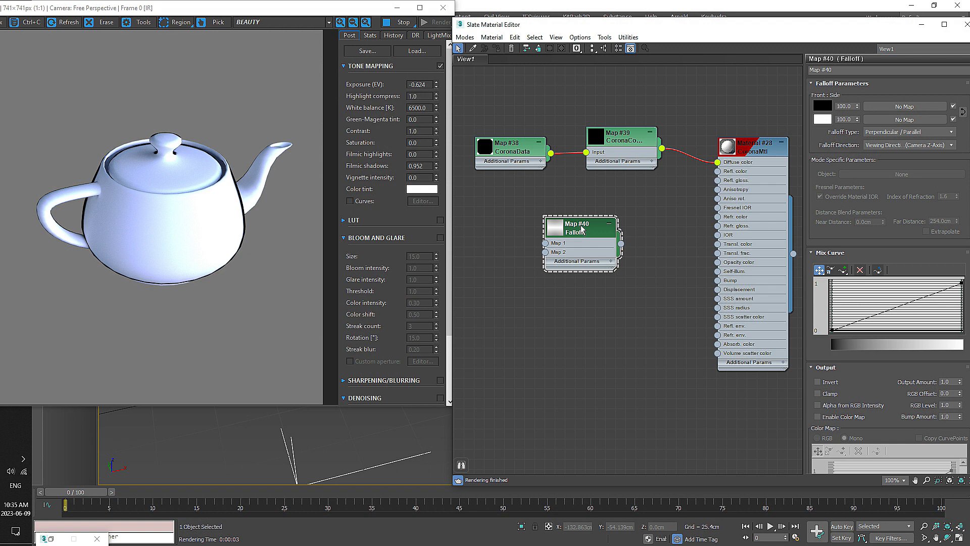
{"action": "left_click_drag", "start_coordinate": [782, 25], "coordinate": [766, 19]}
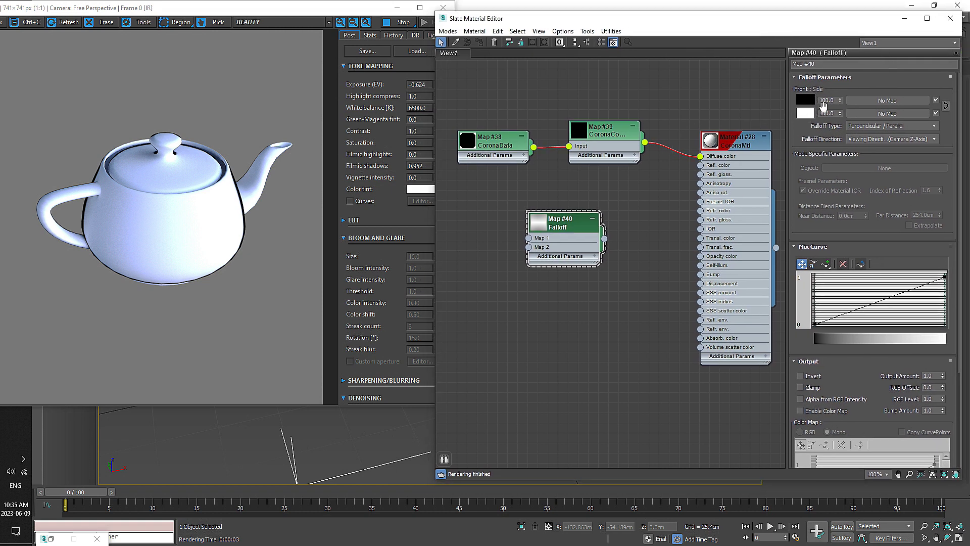
Swap the Falloff's front/side colours to white/black and add a midpoint on its mix curve
{"action": "left_click", "coordinate": [946, 105]}
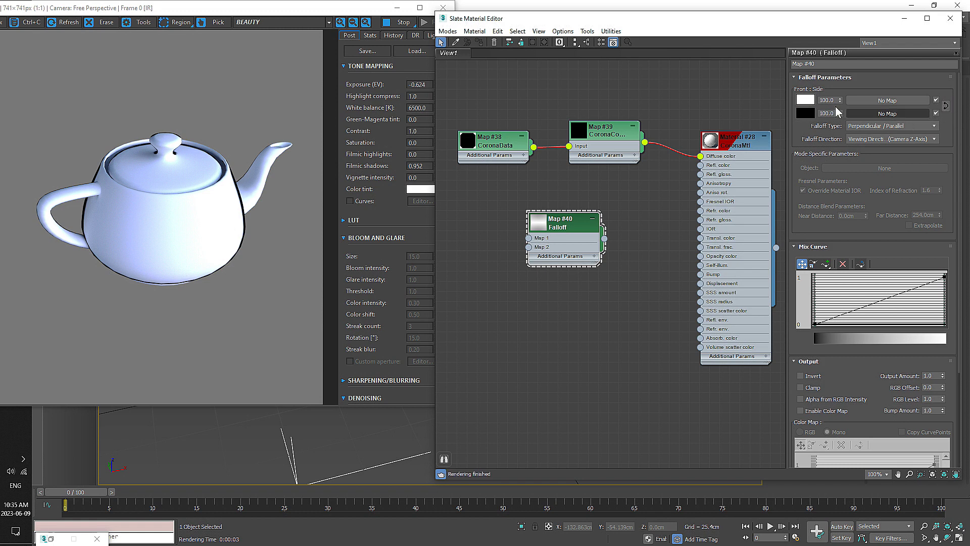
{"action": "left_click_drag", "start_coordinate": [827, 265], "coordinate": [826, 286]}
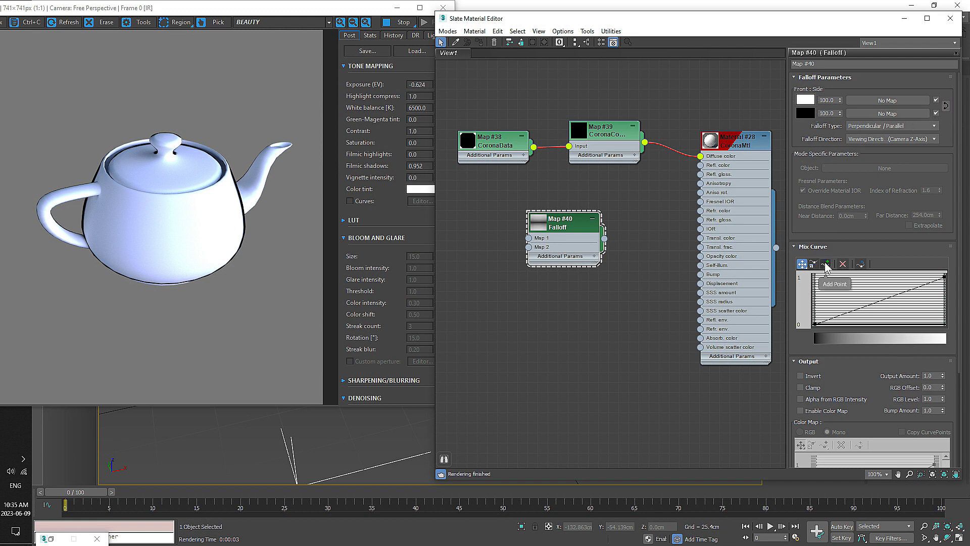
{"action": "left_click", "coordinate": [860, 307]}
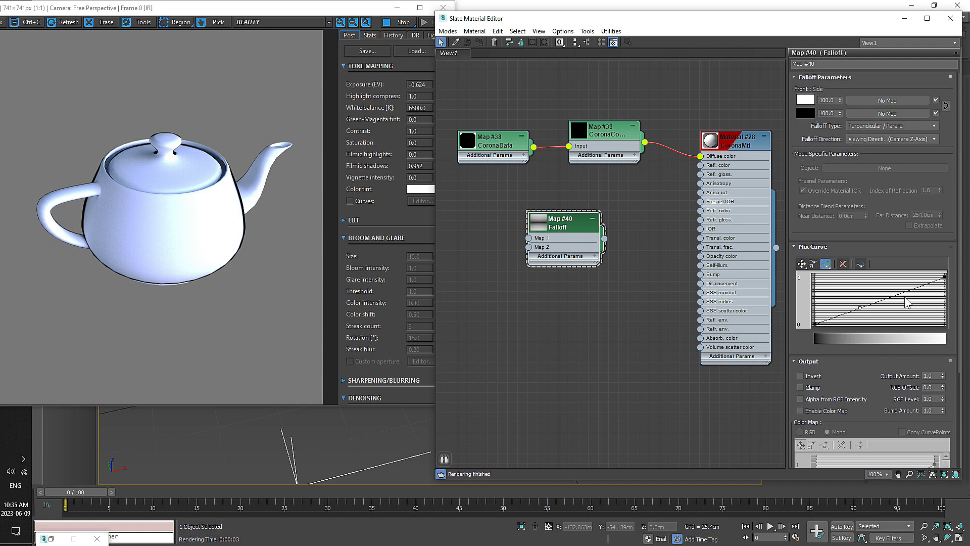
{"action": "left_click", "coordinate": [802, 264]}
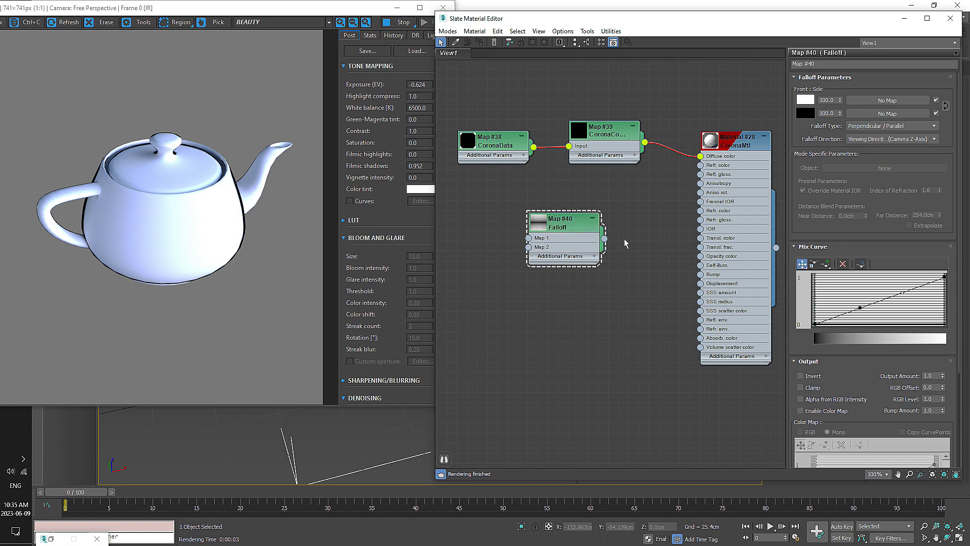
Add a CoronaMix map and route the color-correct output into its Top input
{"action": "left_click_drag", "start_coordinate": [571, 228], "coordinate": [520, 229]}
{"action": "right_click", "coordinate": [618, 225]}
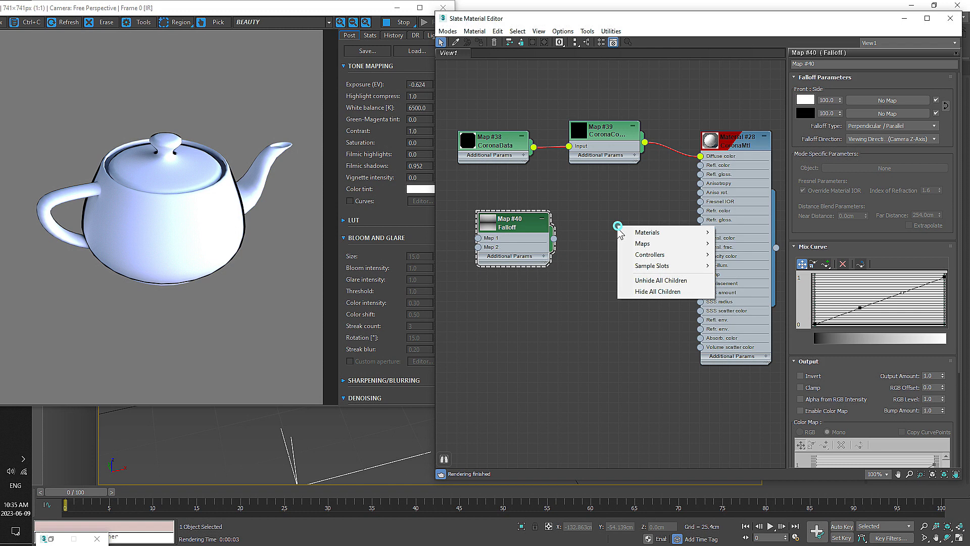
{"action": "mouse_move", "coordinate": [647, 246]}
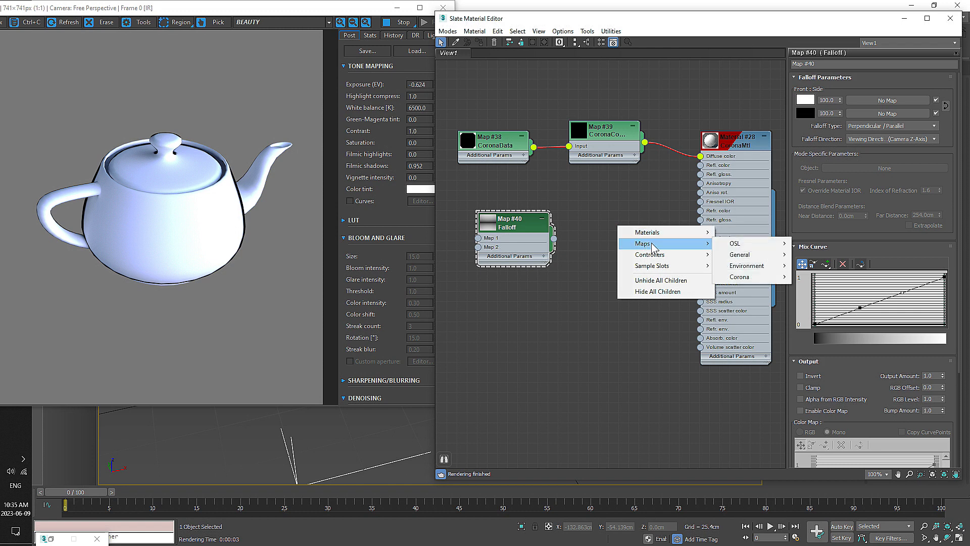
{"action": "mouse_move", "coordinate": [753, 276]}
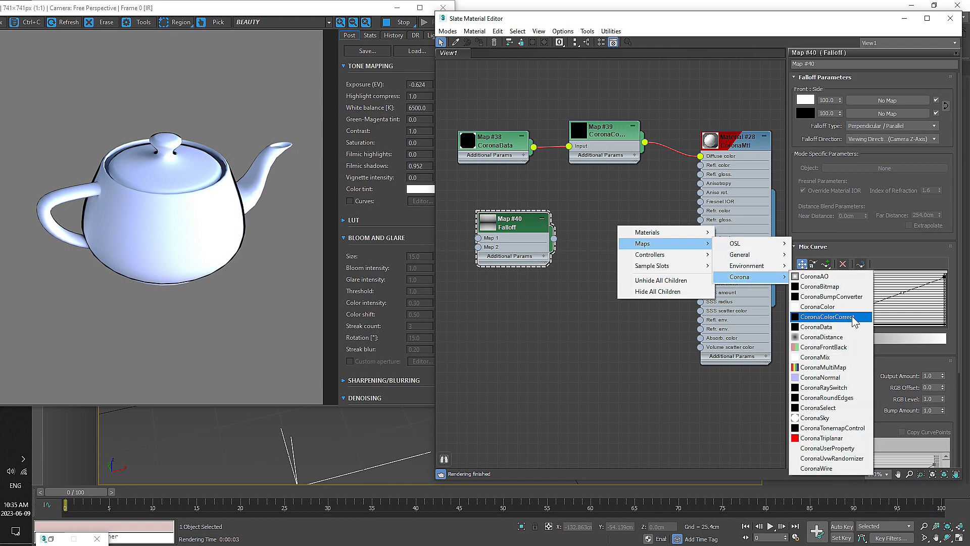
{"action": "left_click", "coordinate": [815, 357]}
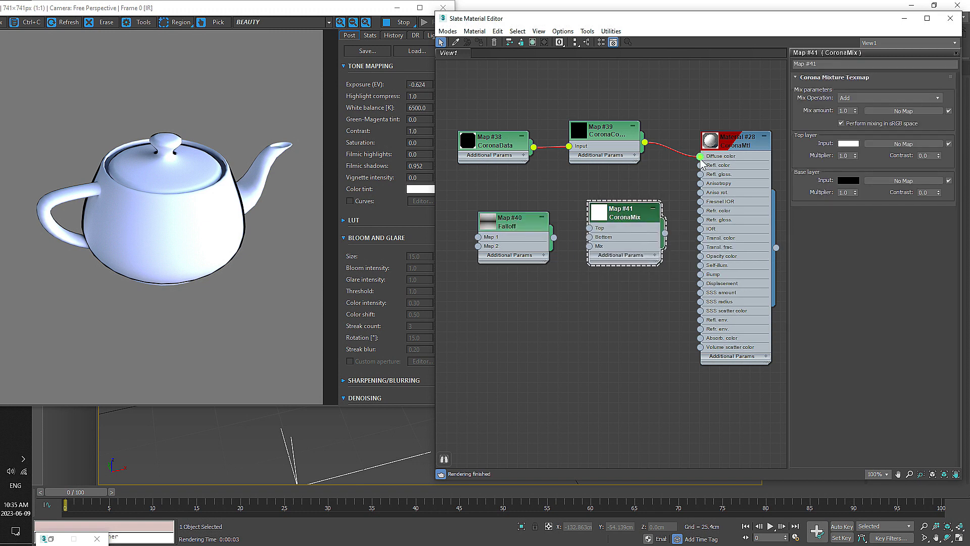
{"action": "left_click_drag", "start_coordinate": [700, 157], "coordinate": [590, 228]}
{"action": "left_click_drag", "start_coordinate": [606, 137], "coordinate": [566, 138]}
{"action": "left_click_drag", "start_coordinate": [493, 132], "coordinate": [463, 122]}
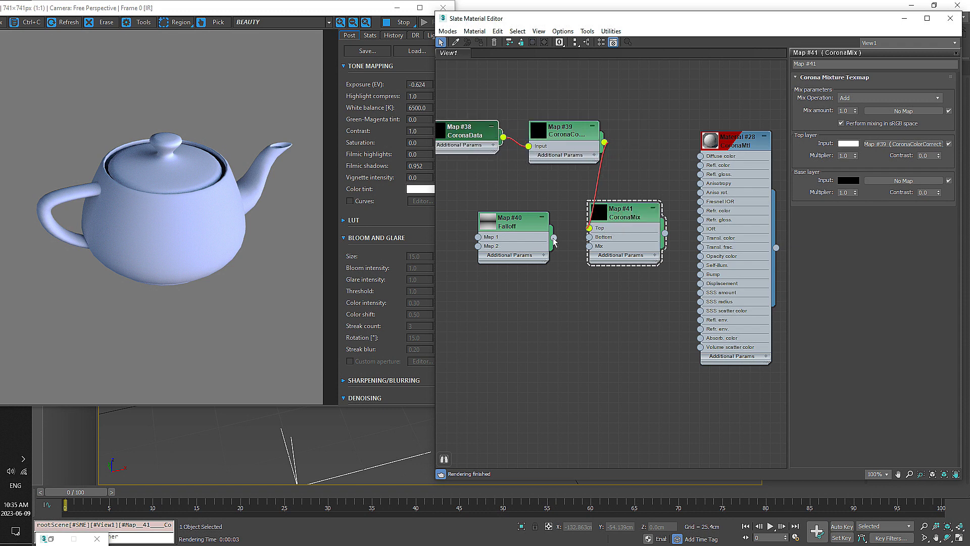
Connect the Falloff to the mix's Bottom, set Multiply, and wire it to Diffuse color
{"action": "left_click_drag", "start_coordinate": [555, 237], "coordinate": [589, 237]}
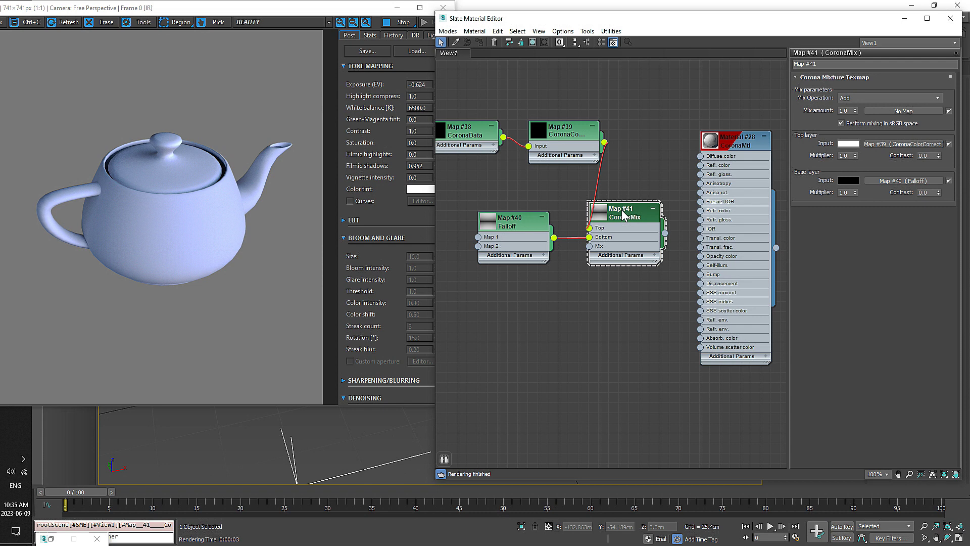
{"action": "left_click", "coordinate": [847, 100]}
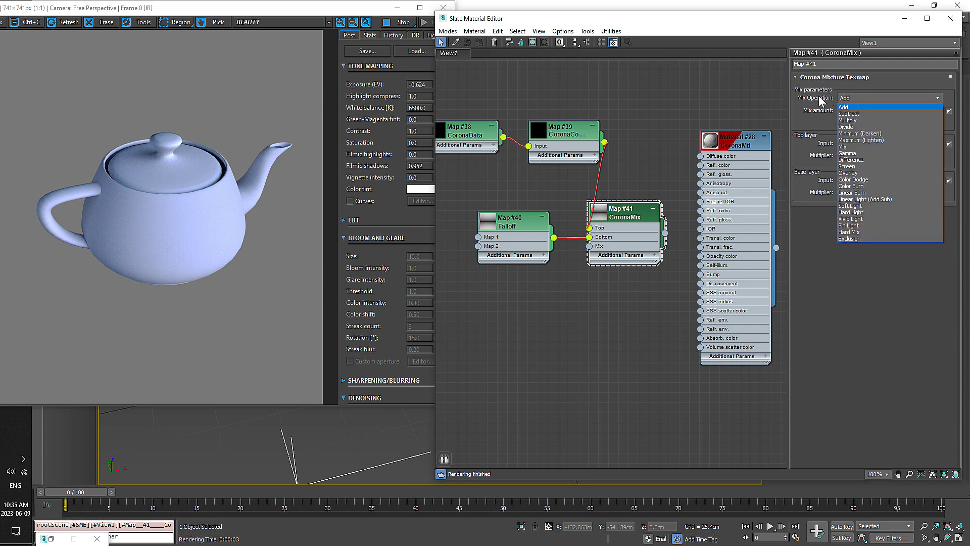
{"action": "left_click", "coordinate": [861, 121]}
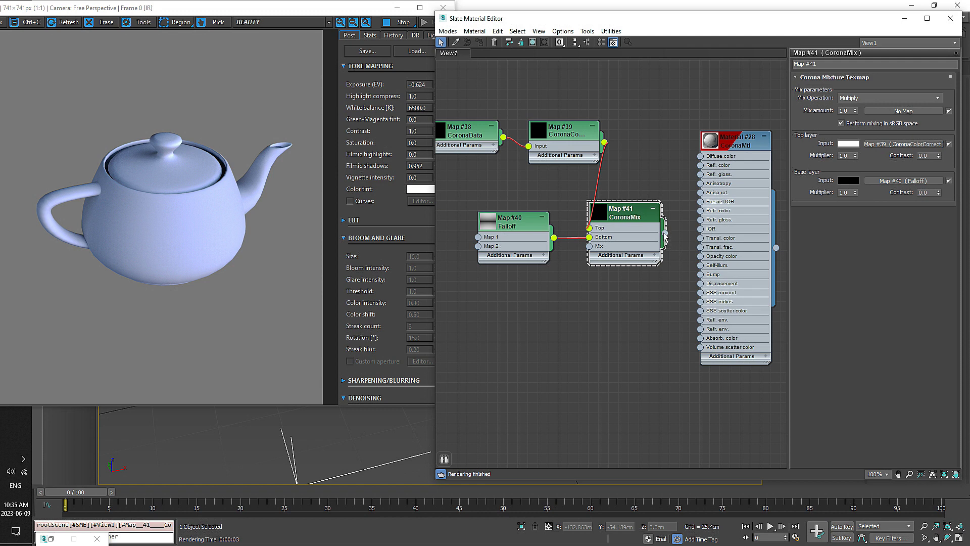
{"action": "left_click_drag", "start_coordinate": [681, 218], "coordinate": [700, 155]}
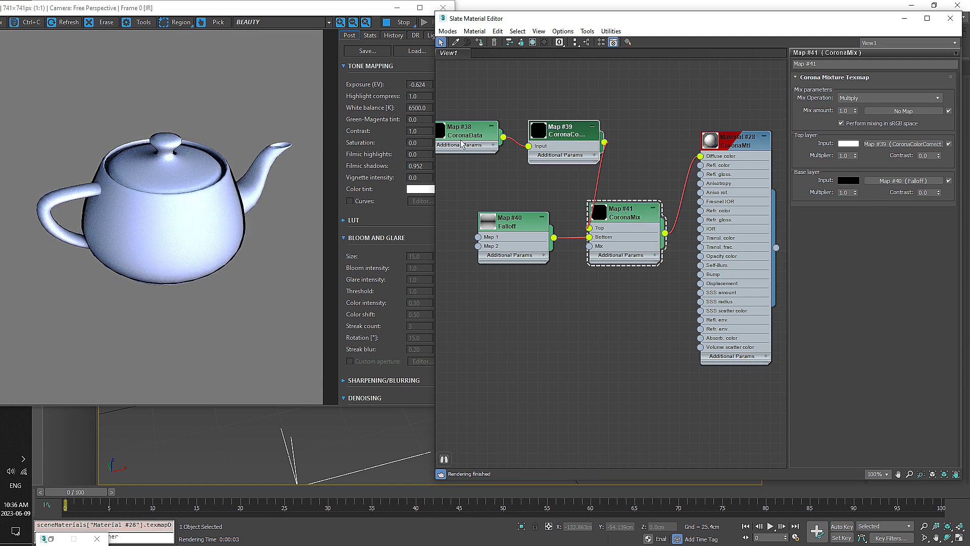
Drag the Map #40 Falloff's mix curve points into a sharp step at the midpoint
{"action": "double_click", "coordinate": [504, 221]}
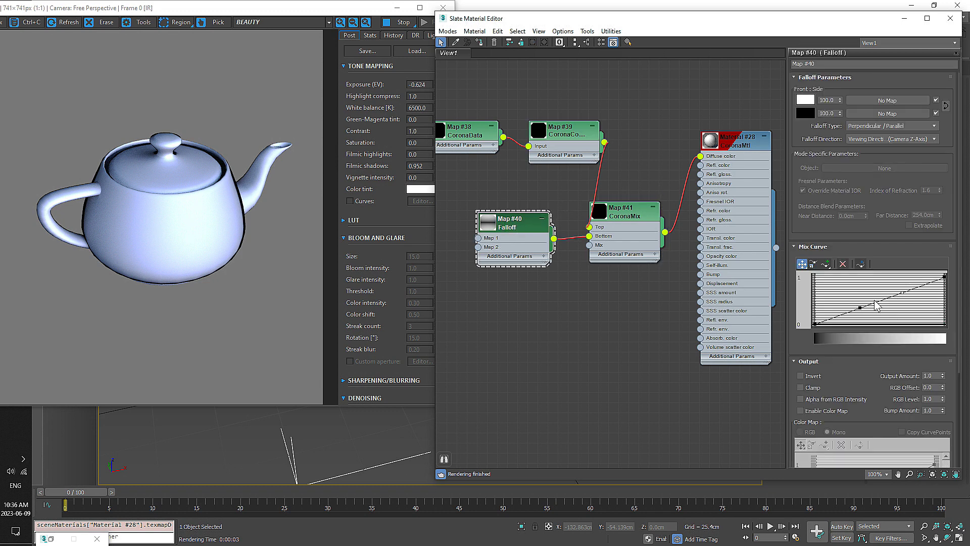
{"action": "mouse_move", "coordinate": [861, 309]}
{"action": "left_mouse_down"}
{"action": "mouse_move", "coordinate": [873, 323]}
{"action": "mouse_move", "coordinate": [874, 294]}
{"action": "left_mouse_up"}
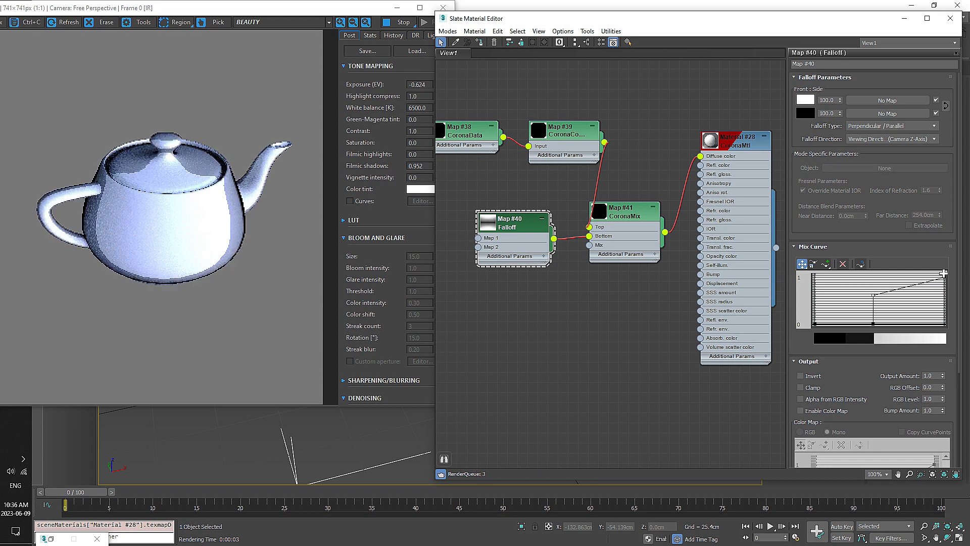
{"action": "left_click_drag", "start_coordinate": [944, 277], "coordinate": [945, 295]}
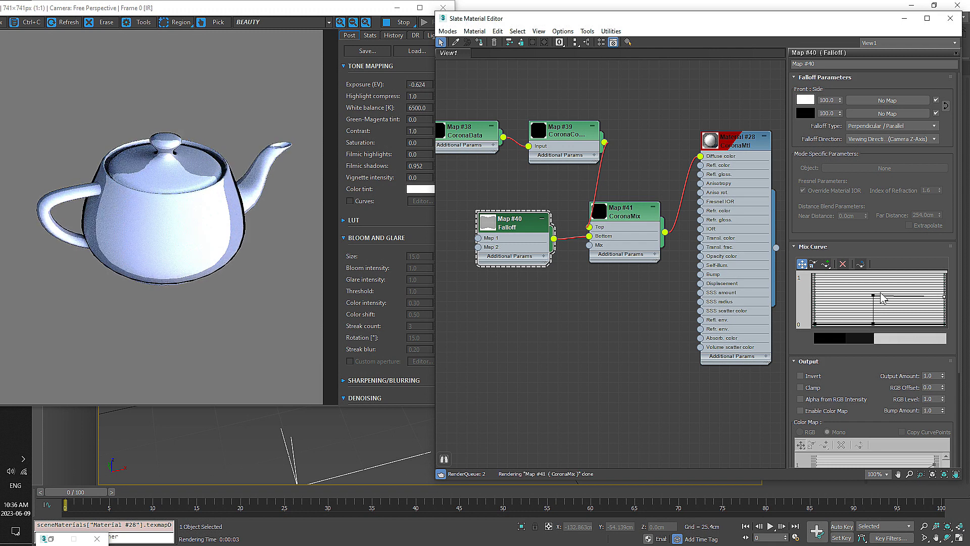
{"action": "left_click_drag", "start_coordinate": [870, 295], "coordinate": [874, 298]}
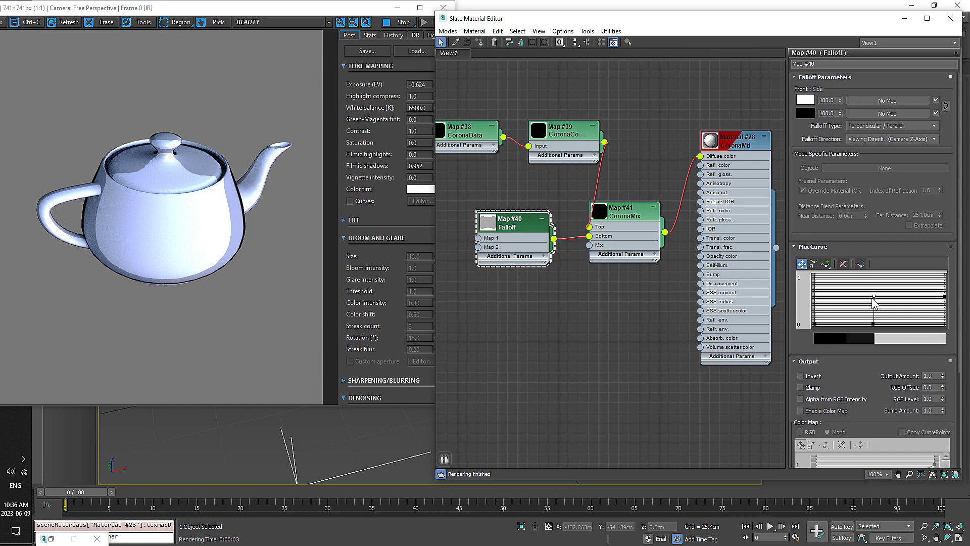
{"action": "left_click_drag", "start_coordinate": [874, 297], "coordinate": [873, 306]}
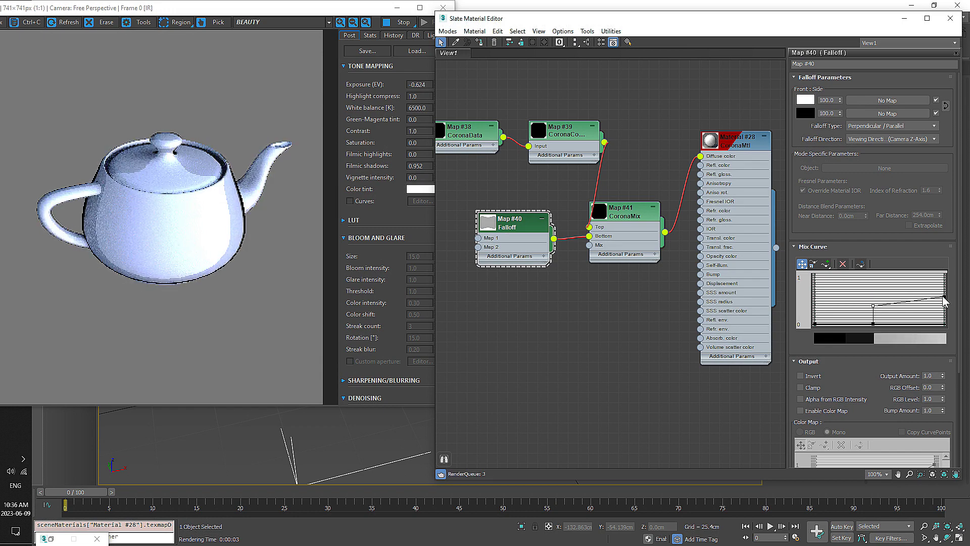
{"action": "left_click_drag", "start_coordinate": [944, 296], "coordinate": [944, 302]}
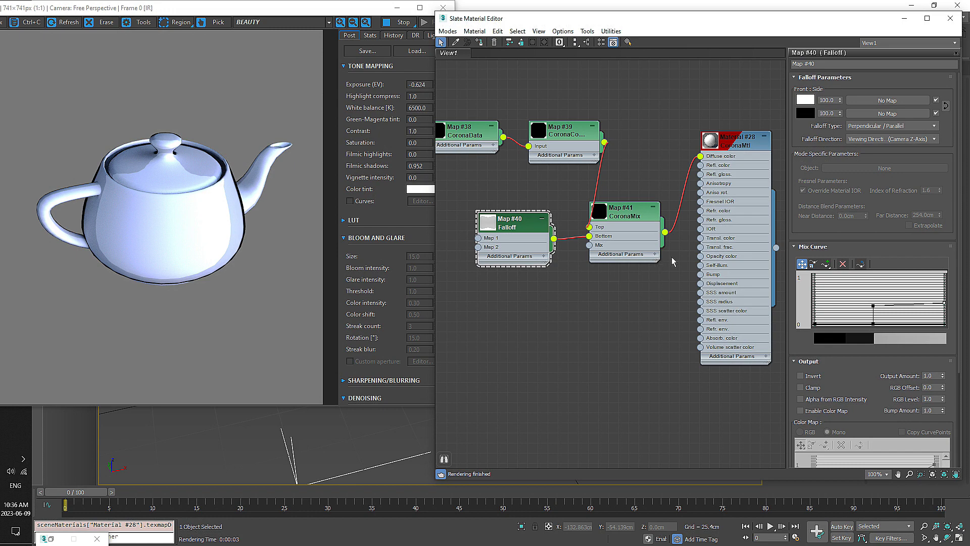
Set the Falloff's front colour to green 55CA60 in the Corona Color Picker
{"action": "left_click", "coordinate": [805, 101]}
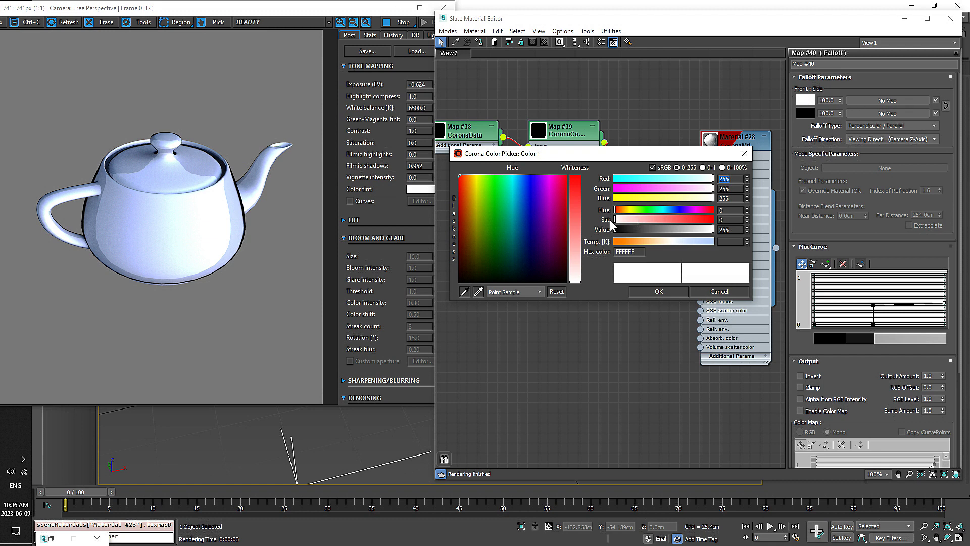
{"action": "left_click_drag", "start_coordinate": [489, 209], "coordinate": [497, 203]}
{"action": "left_click", "coordinate": [671, 219]}
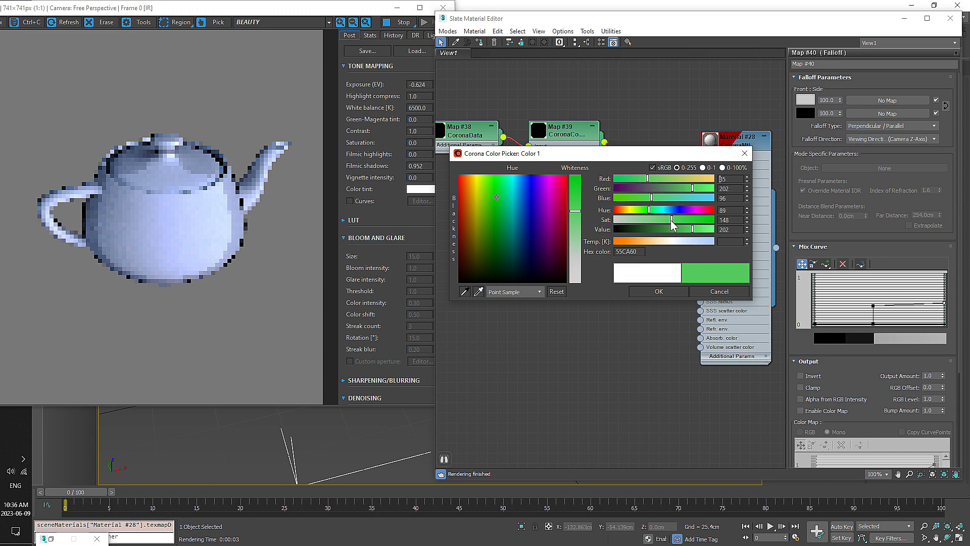
{"action": "left_click", "coordinate": [652, 289]}
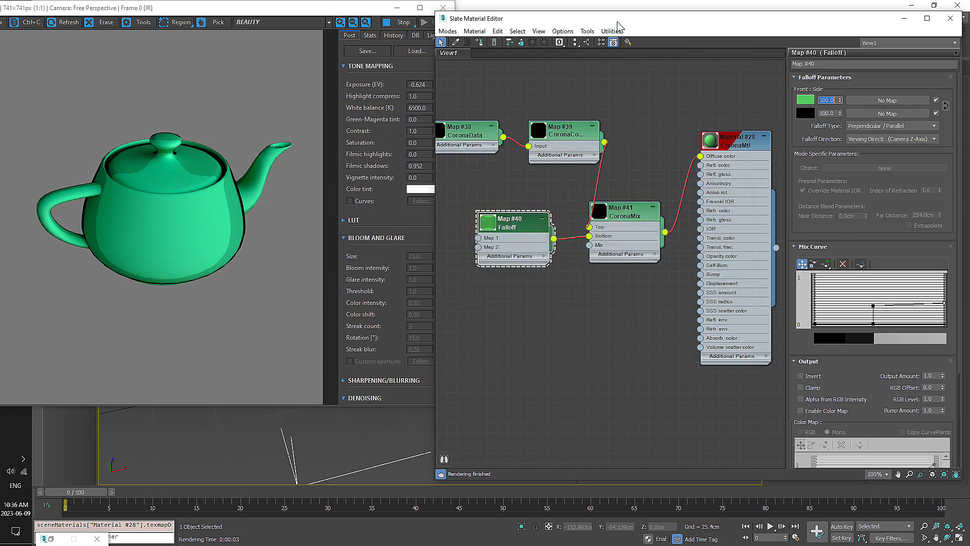
Shorten and reposition the material editor window to show the teapot from the front
{"action": "left_click_drag", "start_coordinate": [618, 11], "coordinate": [624, 132]}
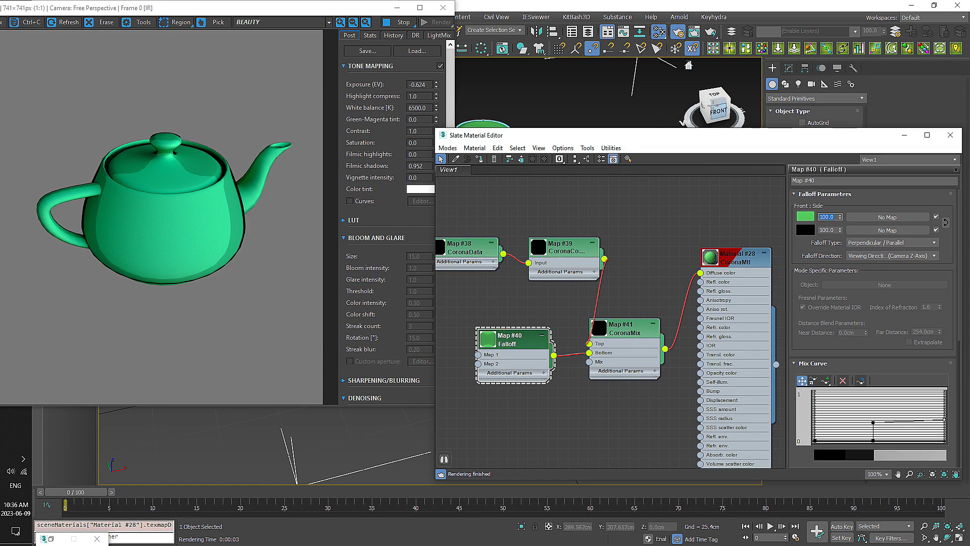
{"action": "left_click", "coordinate": [703, 104]}
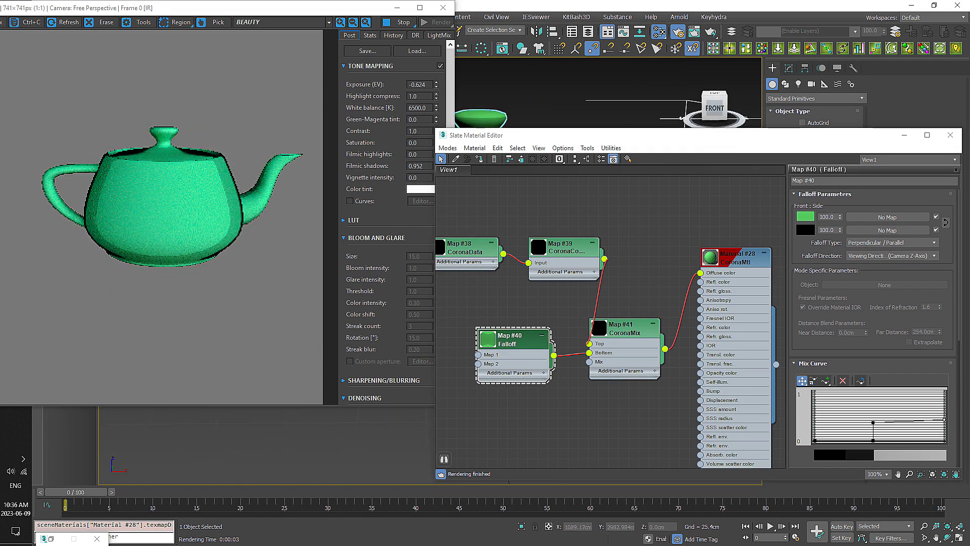
{"action": "left_click_drag", "start_coordinate": [668, 137], "coordinate": [639, 72]}
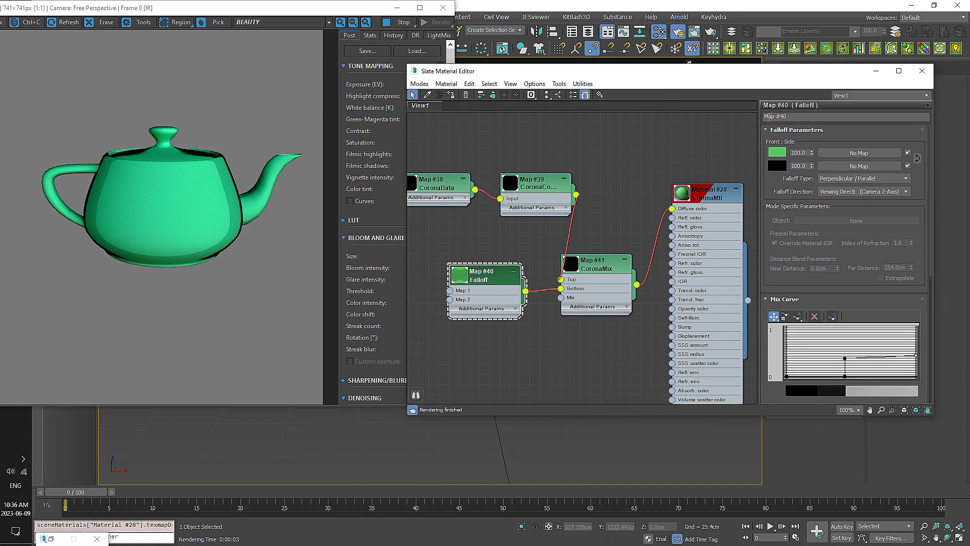
Set Material #28's Reflection Level to 0.5 and Glossiness to 0.75
{"action": "double_click", "coordinate": [692, 188]}
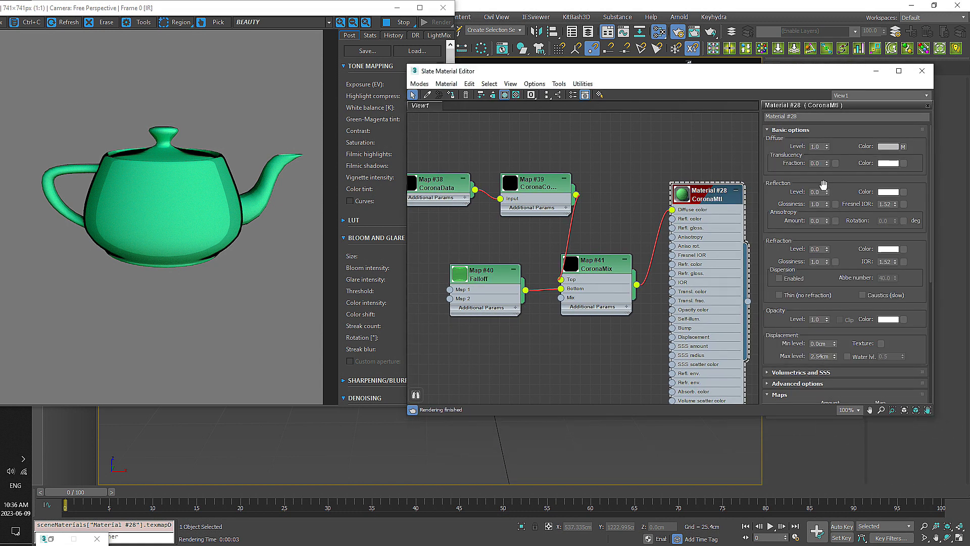
{"action": "left_click", "coordinate": [815, 192]}
{"action": "left_click", "coordinate": [822, 204]}
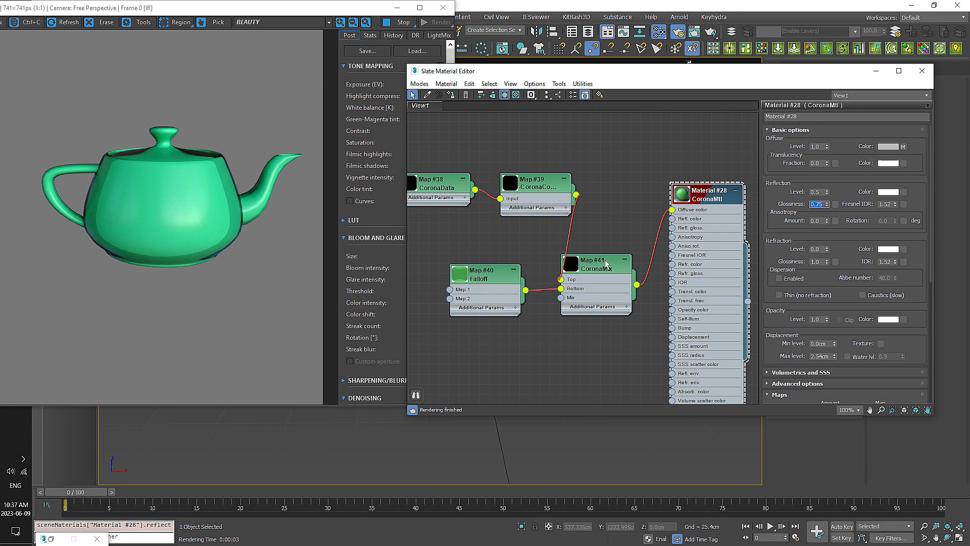
{"action": "left_click_drag", "start_coordinate": [606, 263], "coordinate": [605, 253]}
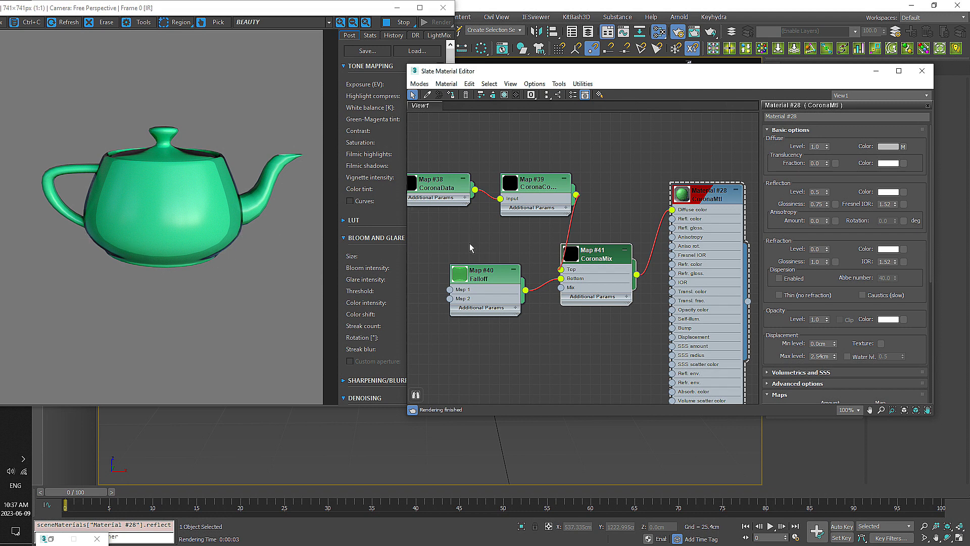
Copy the Falloff as Map #42, make its front colour white, and wire it to Refl. color
{"action": "left_click_drag", "start_coordinate": [472, 275], "coordinate": [451, 265]}
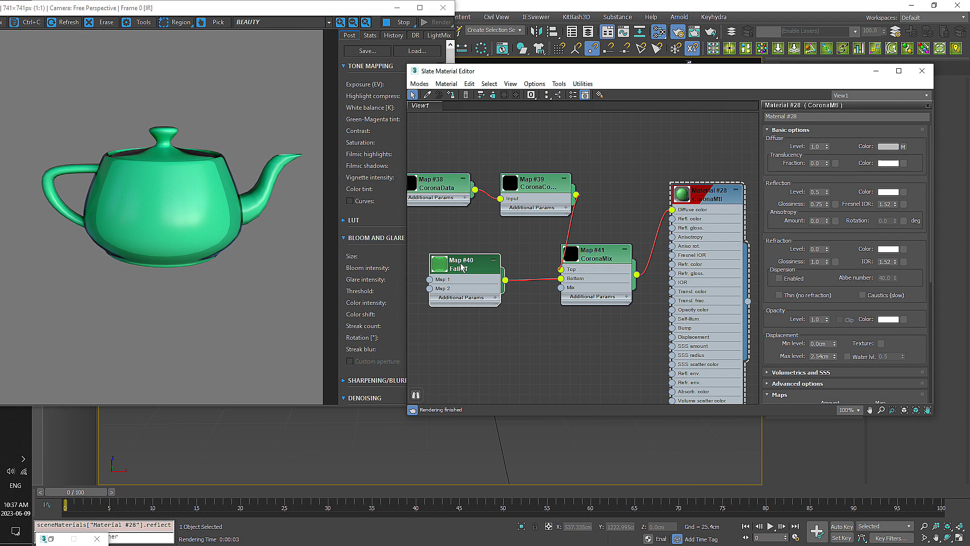
{"action": "left_click_drag", "start_coordinate": [463, 267], "coordinate": [466, 339], "text": "shift"}
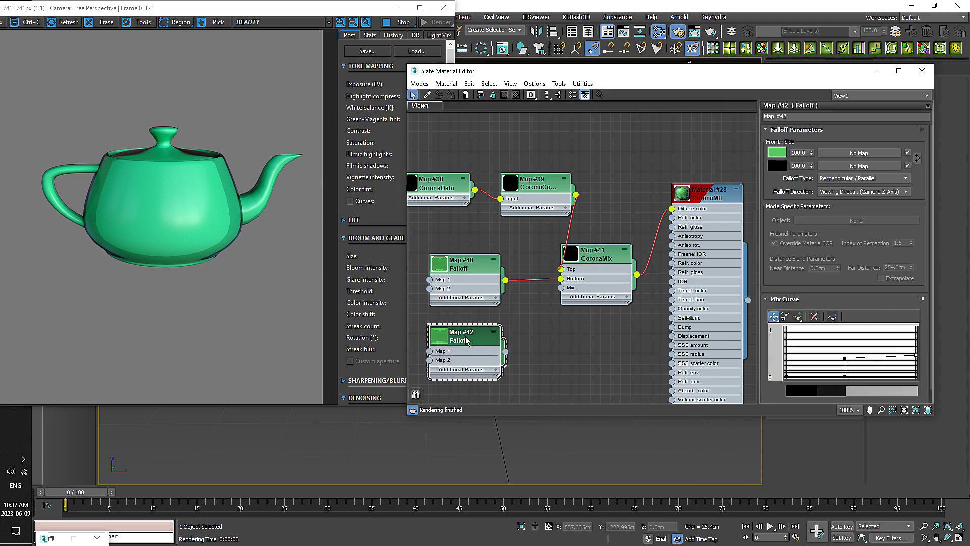
{"action": "left_click", "coordinate": [774, 152]}
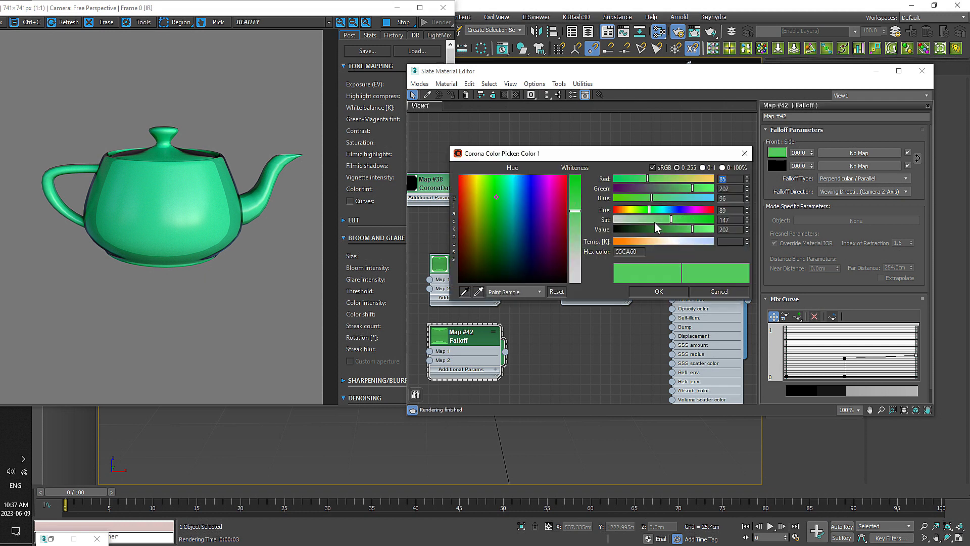
{"action": "left_click_drag", "start_coordinate": [654, 223], "coordinate": [596, 216]}
{"action": "left_click_drag", "start_coordinate": [678, 231], "coordinate": [724, 227]}
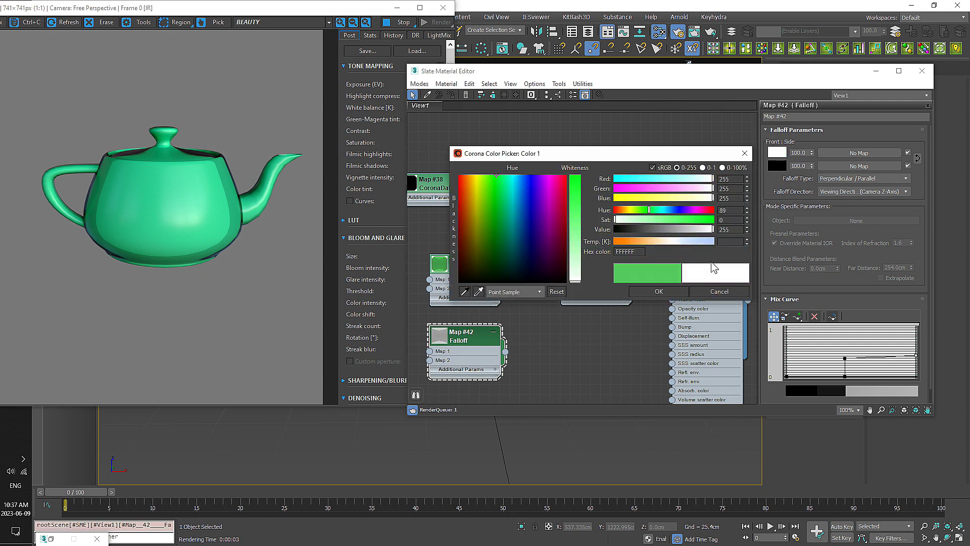
{"action": "left_click", "coordinate": [659, 291]}
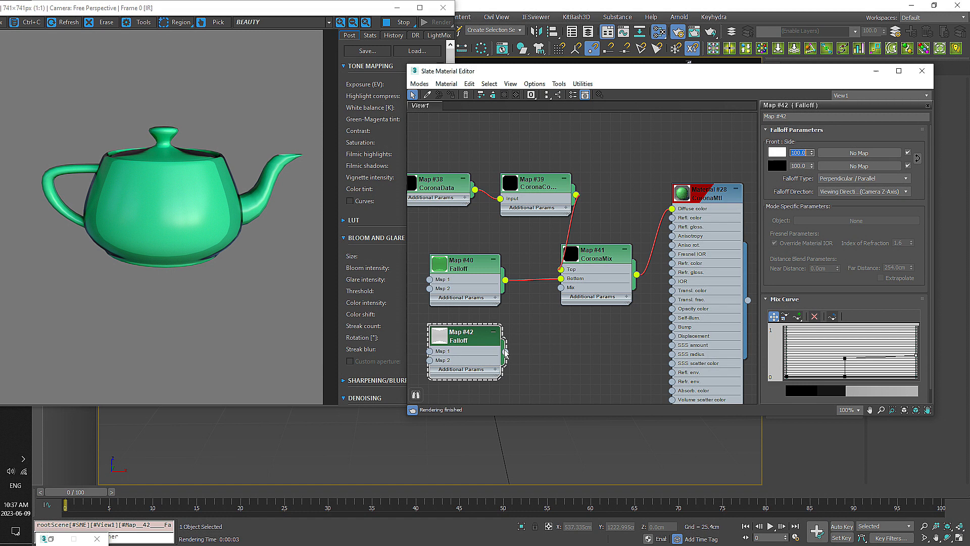
{"action": "left_click_drag", "start_coordinate": [505, 352], "coordinate": [673, 220]}
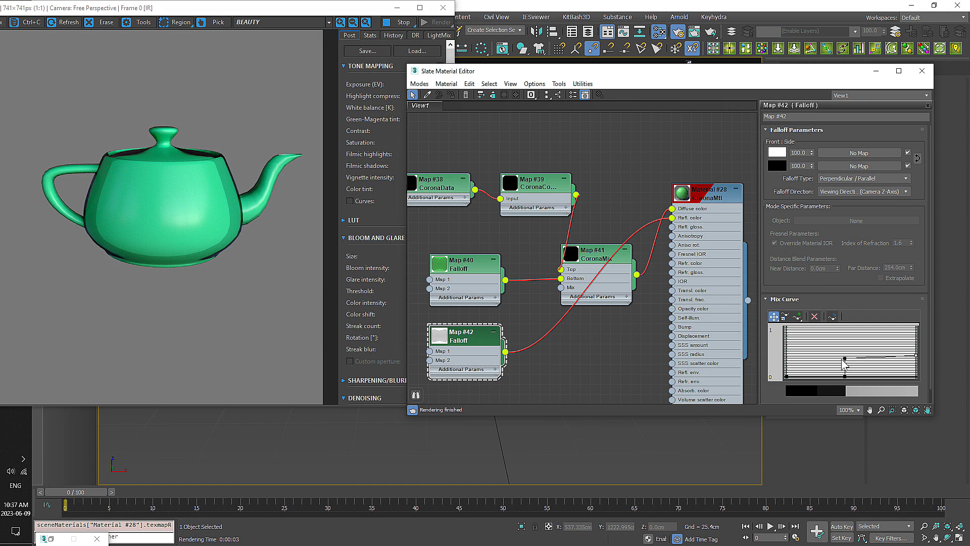
Reshape Map #42's mix curve into a stepped shape
{"action": "left_click_drag", "start_coordinate": [844, 358], "coordinate": [844, 347]}
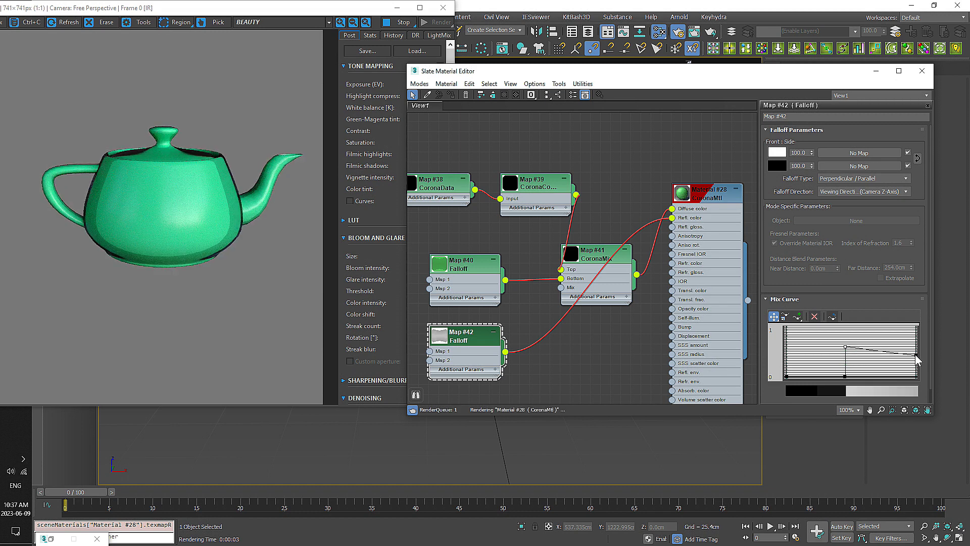
{"action": "left_click_drag", "start_coordinate": [916, 355], "coordinate": [916, 347]}
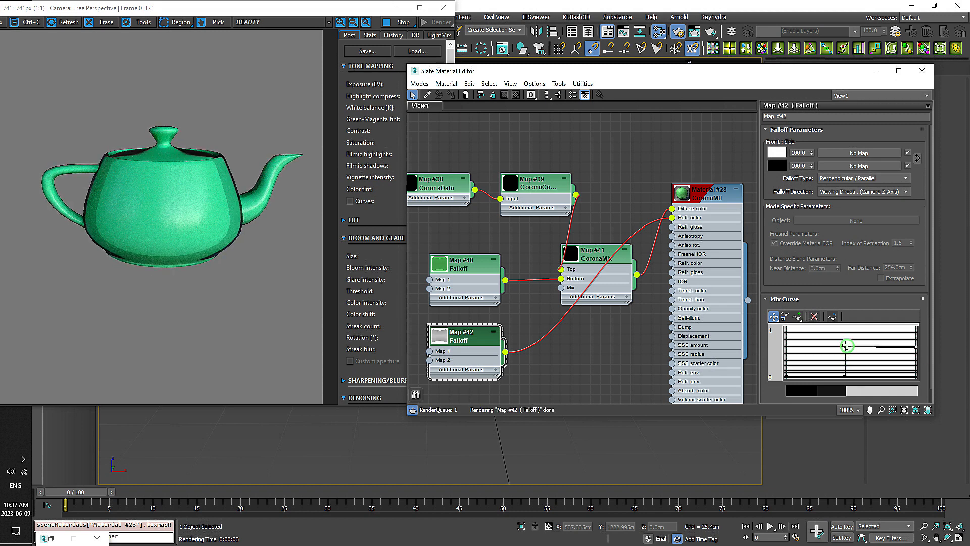
{"action": "left_click_drag", "start_coordinate": [844, 346], "coordinate": [844, 333]}
{"action": "left_click_drag", "start_coordinate": [915, 346], "coordinate": [915, 334]}
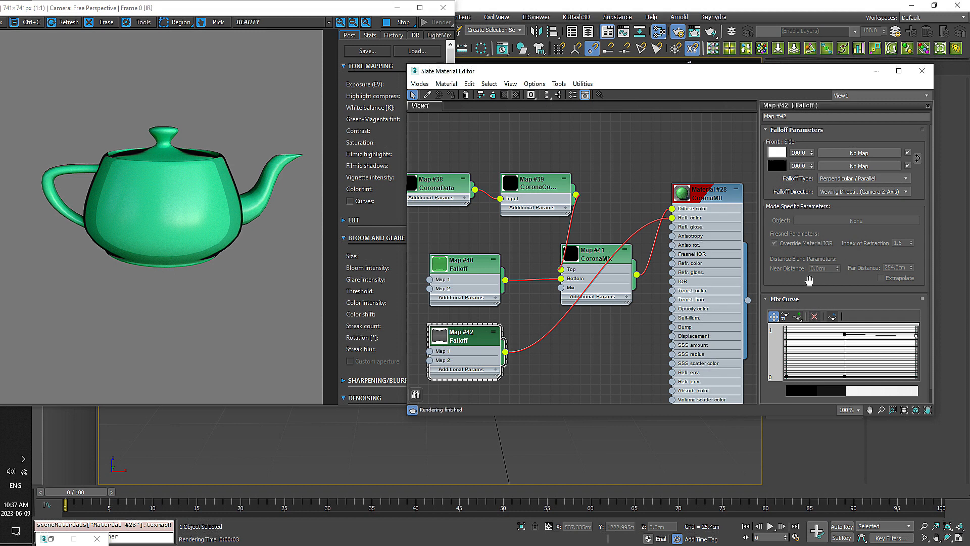
{"action": "left_click_drag", "start_coordinate": [845, 334], "coordinate": [844, 337]}
{"action": "left_click_drag", "start_coordinate": [524, 76], "coordinate": [539, 58]}
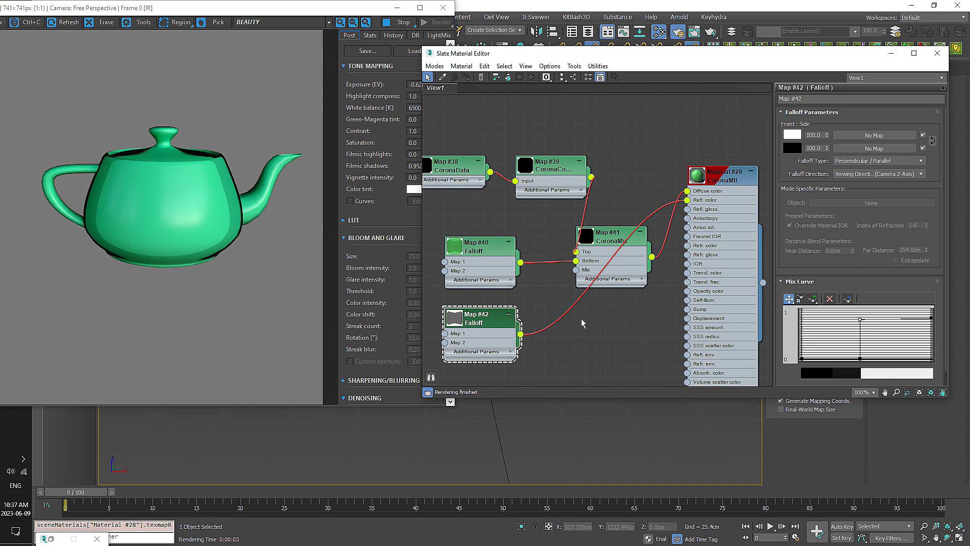
Zoom the Slate node view out to 78% so the full material graph is visible
{"action": "scroll", "coordinate": [582, 321], "scroll_direction": "down", "scroll_amount": 2}
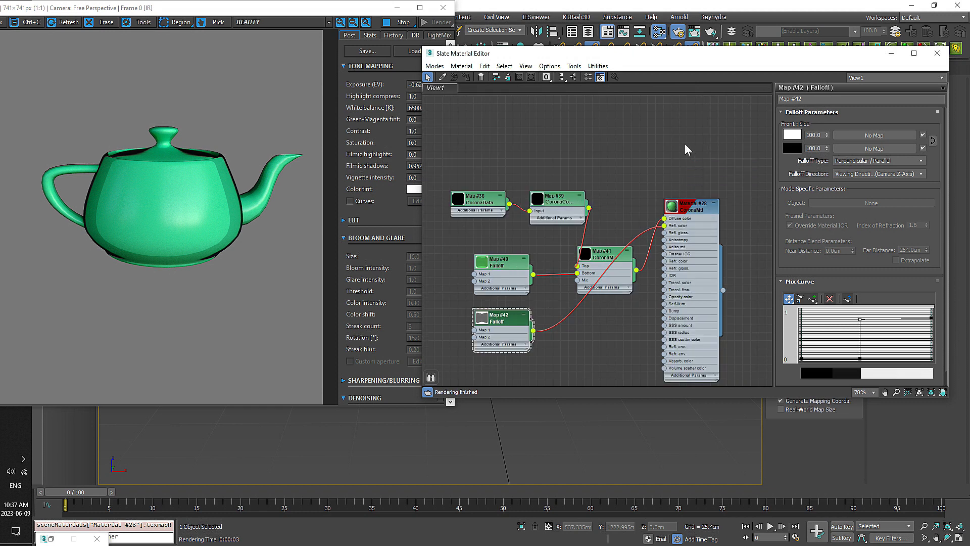